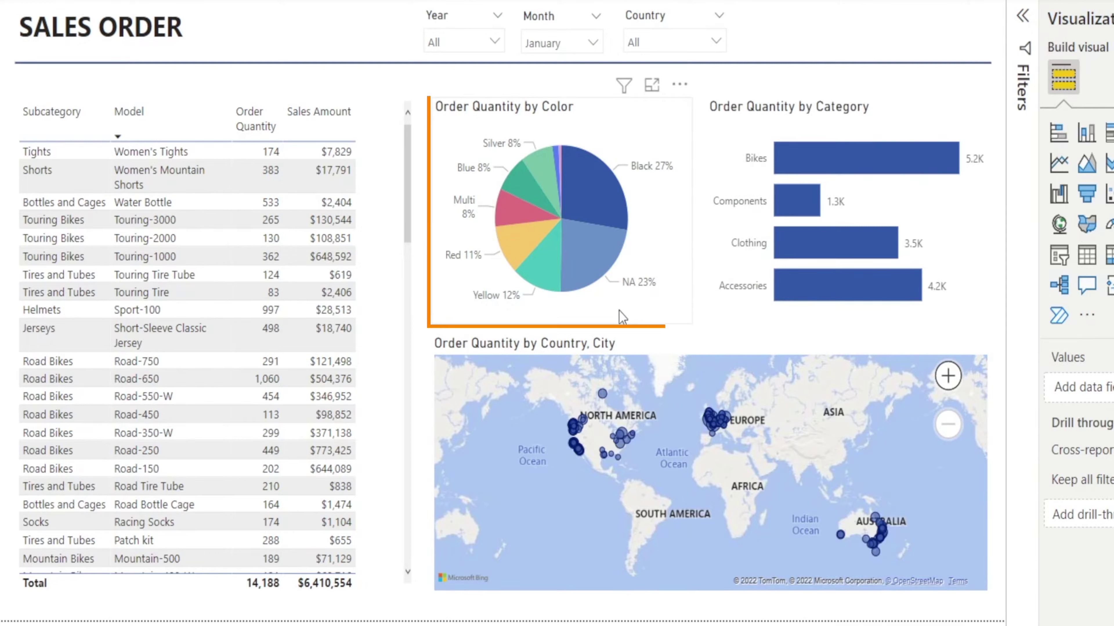
- Try the Country slicer with Canada, France and United Kingdom, then clear it to show all countries
left_click(716, 43)
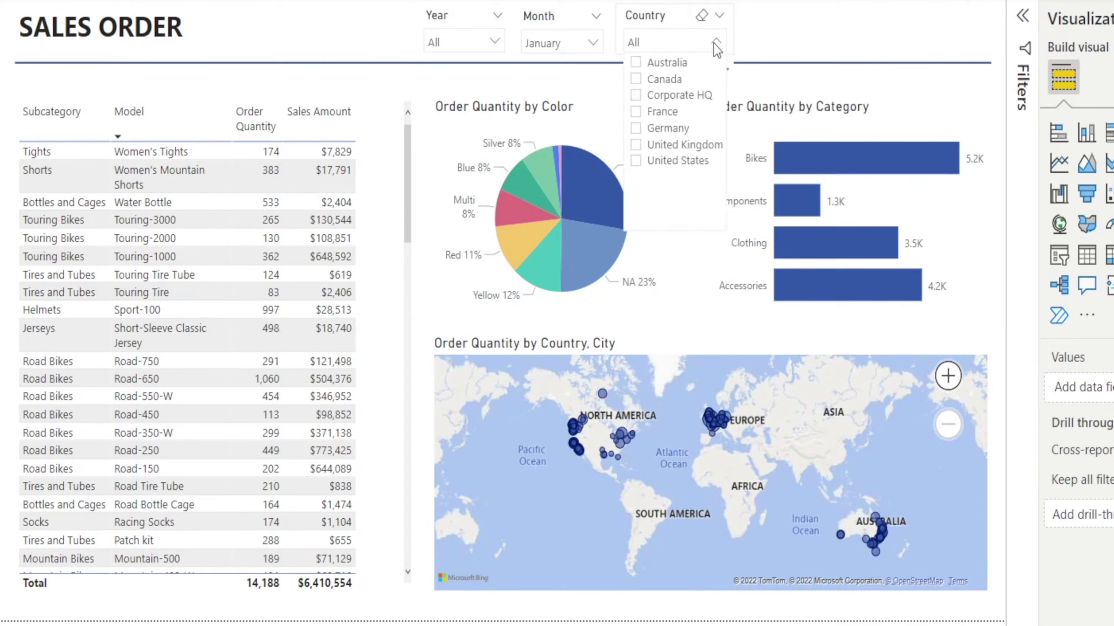
left_click(635, 79)
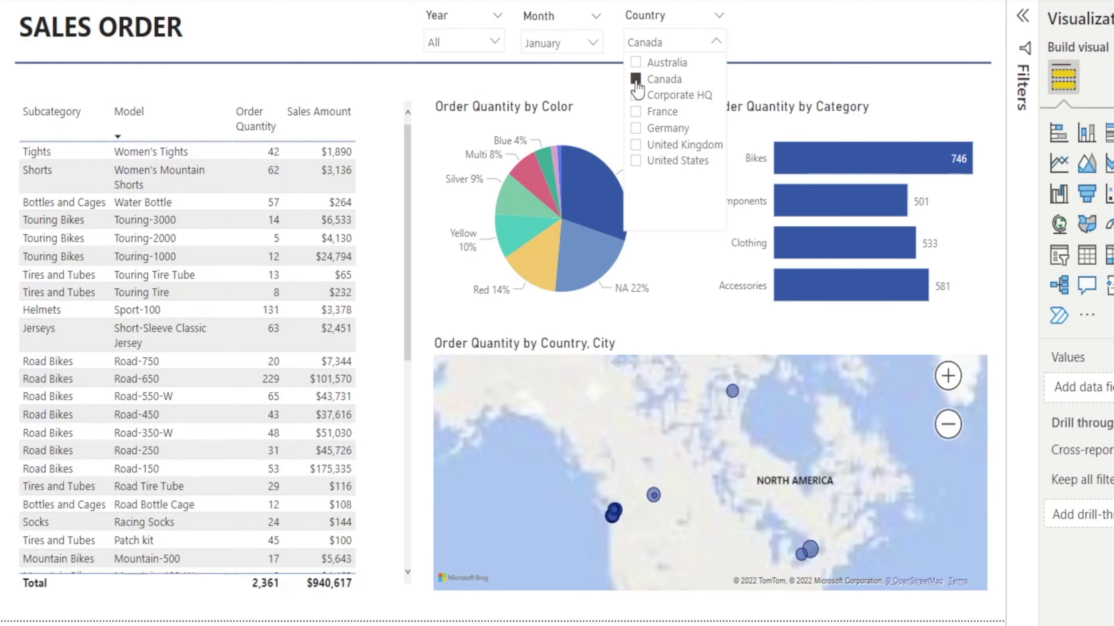
left_click(632, 112)
left_click(634, 145)
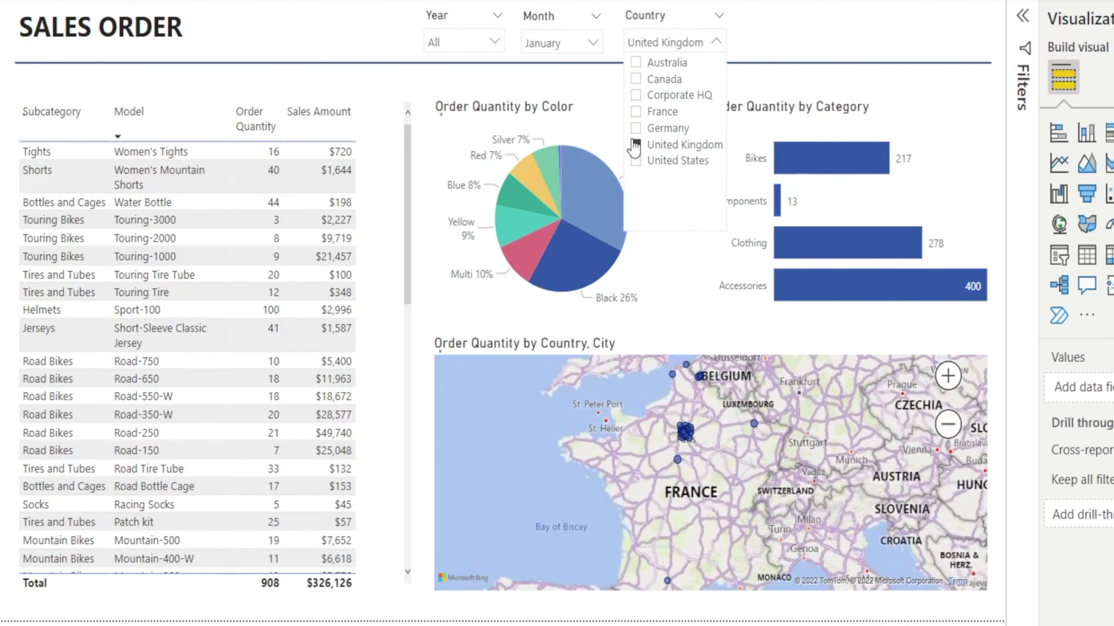
left_click(635, 145)
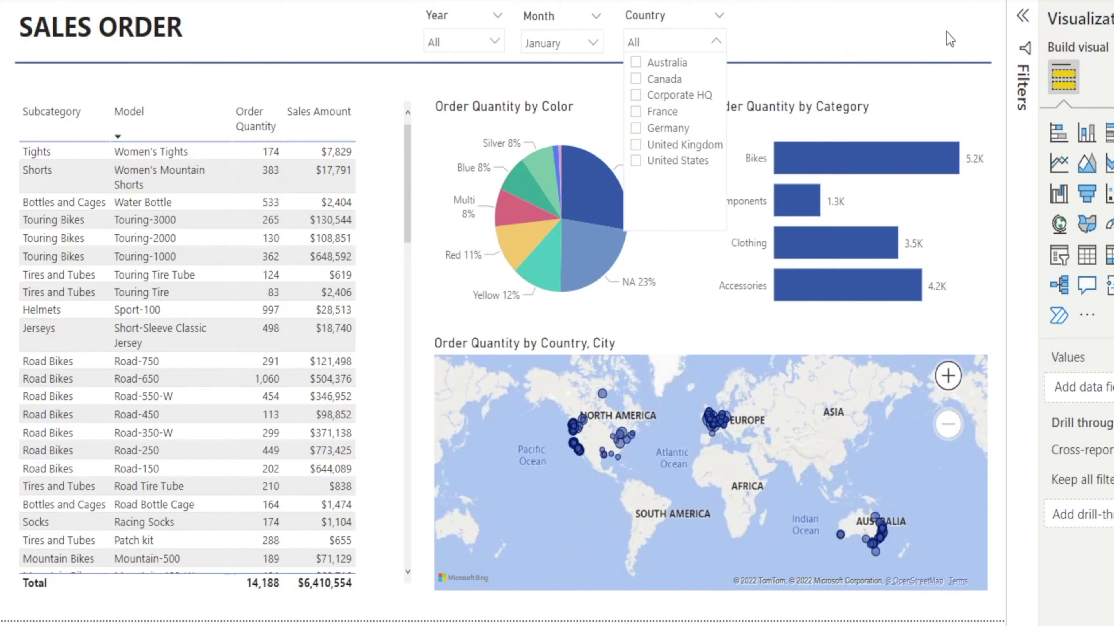
left_click(947, 46)
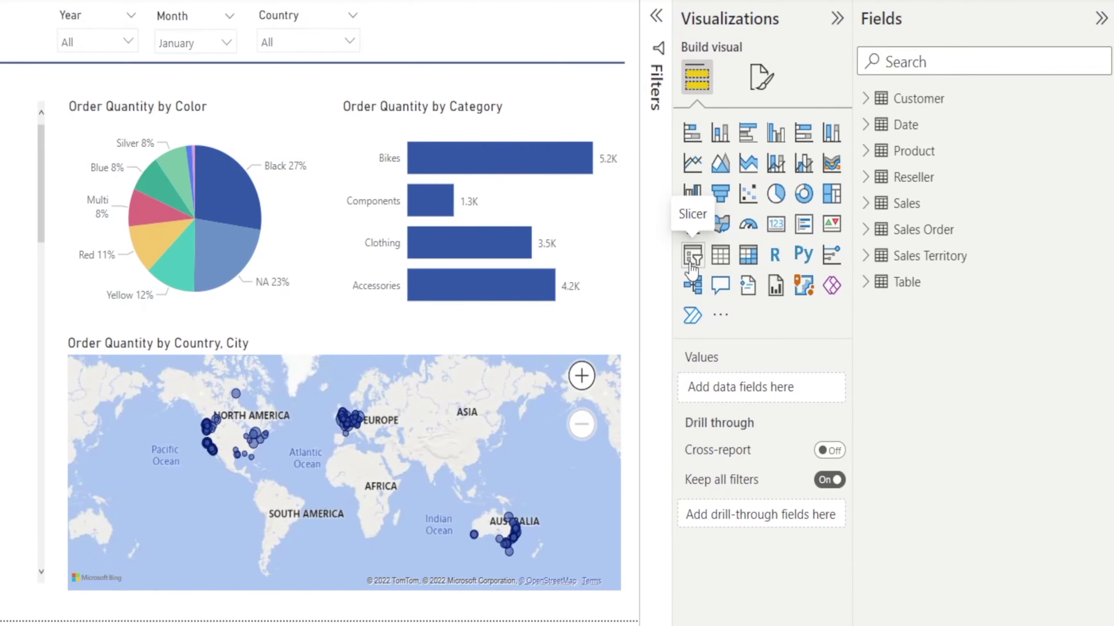
- Add a new slicer and fill its Field well with Customer City
left_click(983, 257)
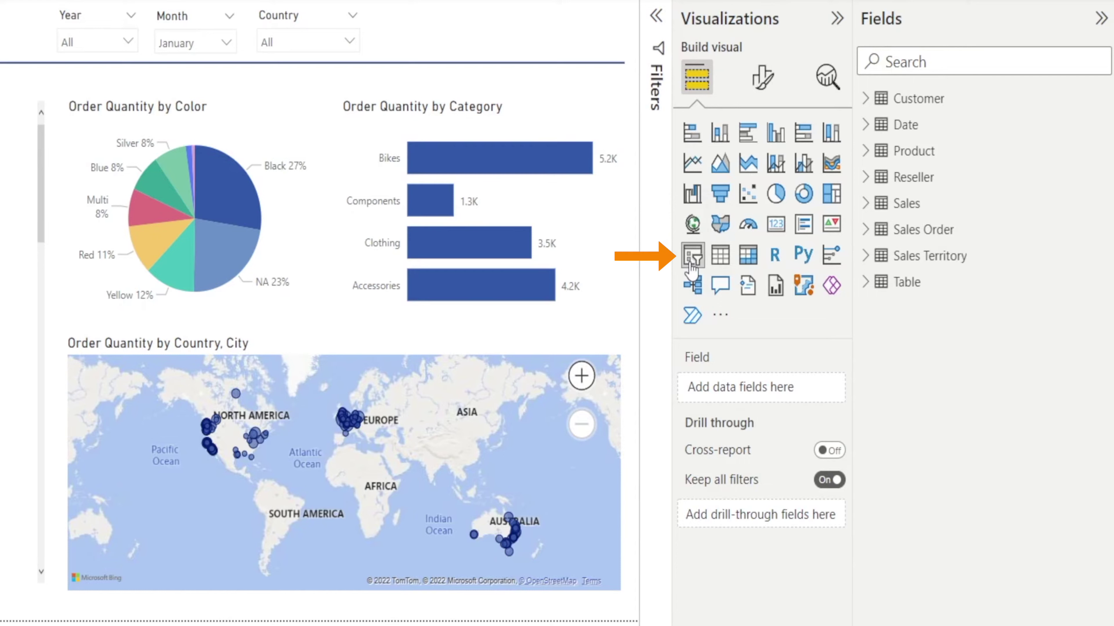
left_click(941, 60)
type("City")
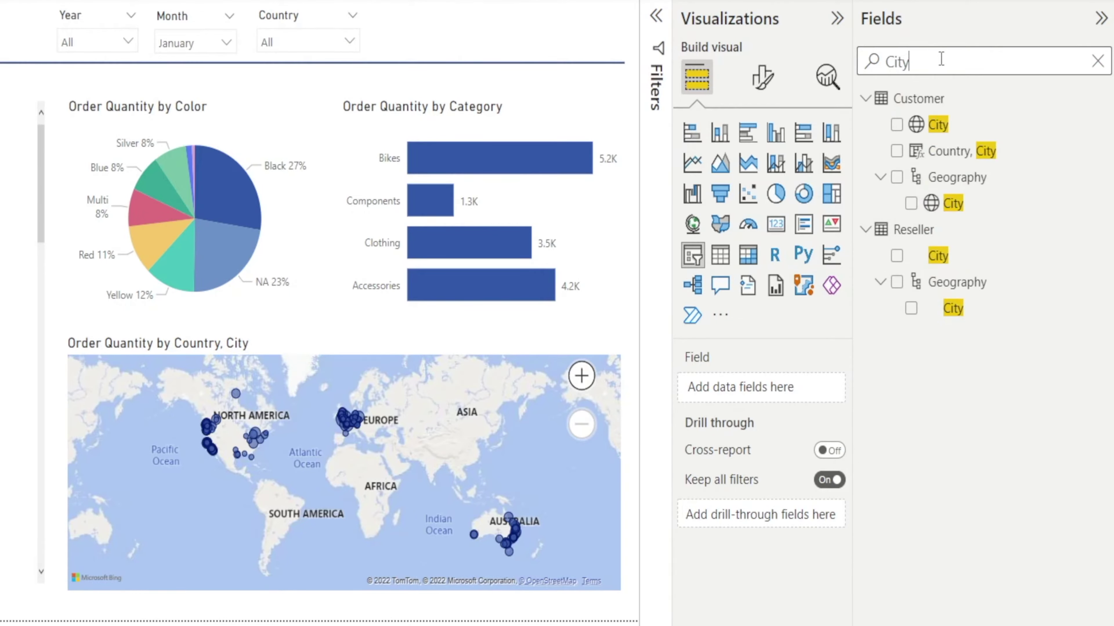
left_click_drag(938, 127, 791, 397)
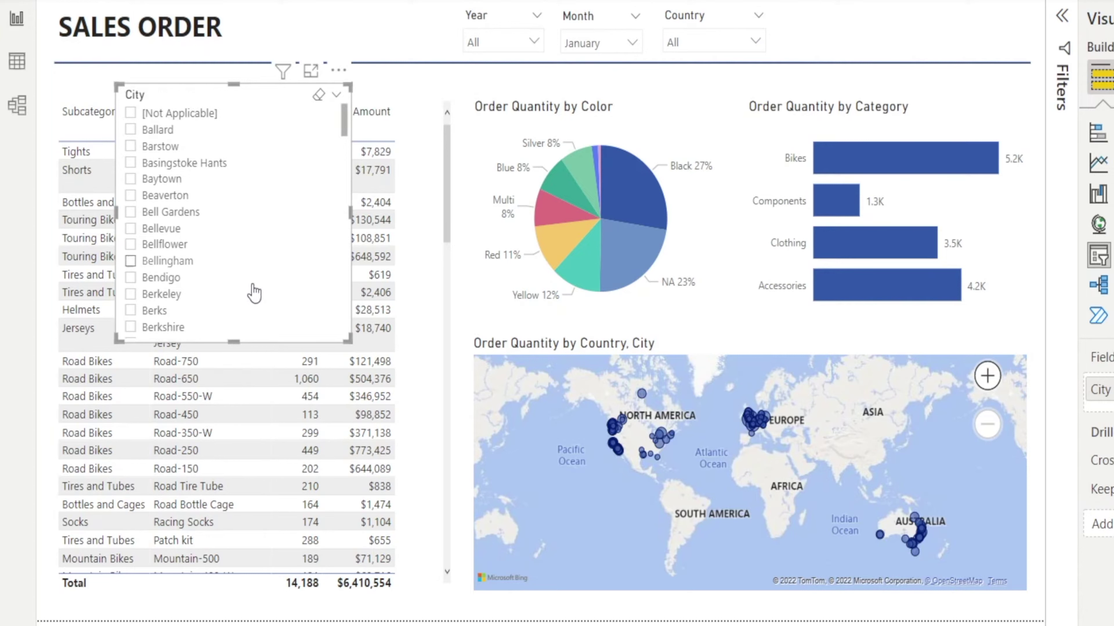
- Make the City slicer a Dropdown and size it beside the Country slicer at the top
left_click(337, 96)
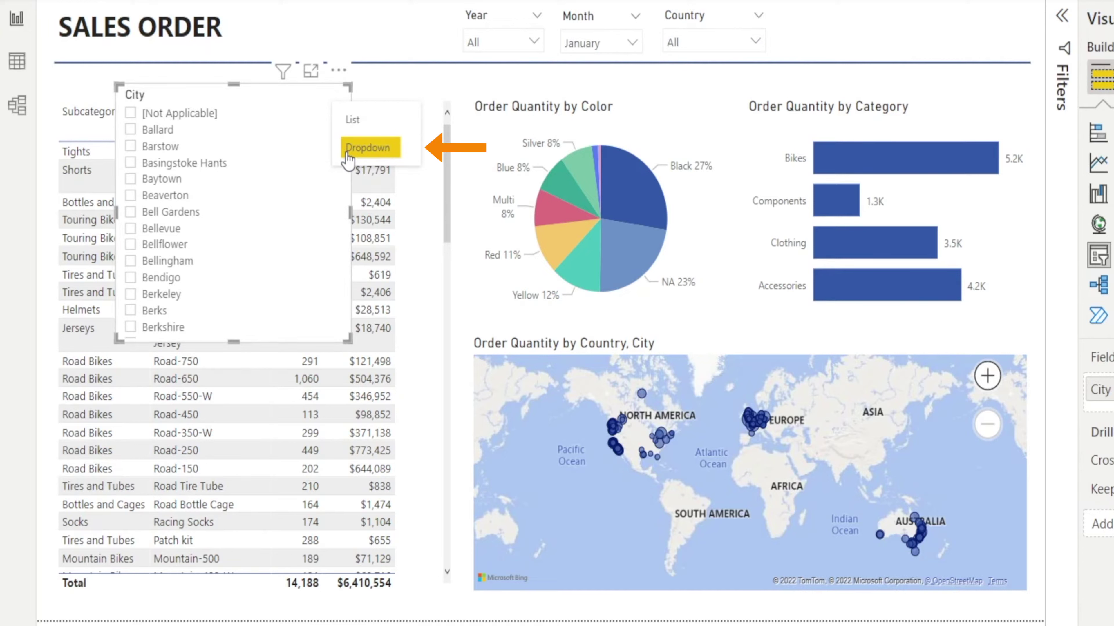
left_click(368, 148)
left_click_drag(233, 342, 246, 144)
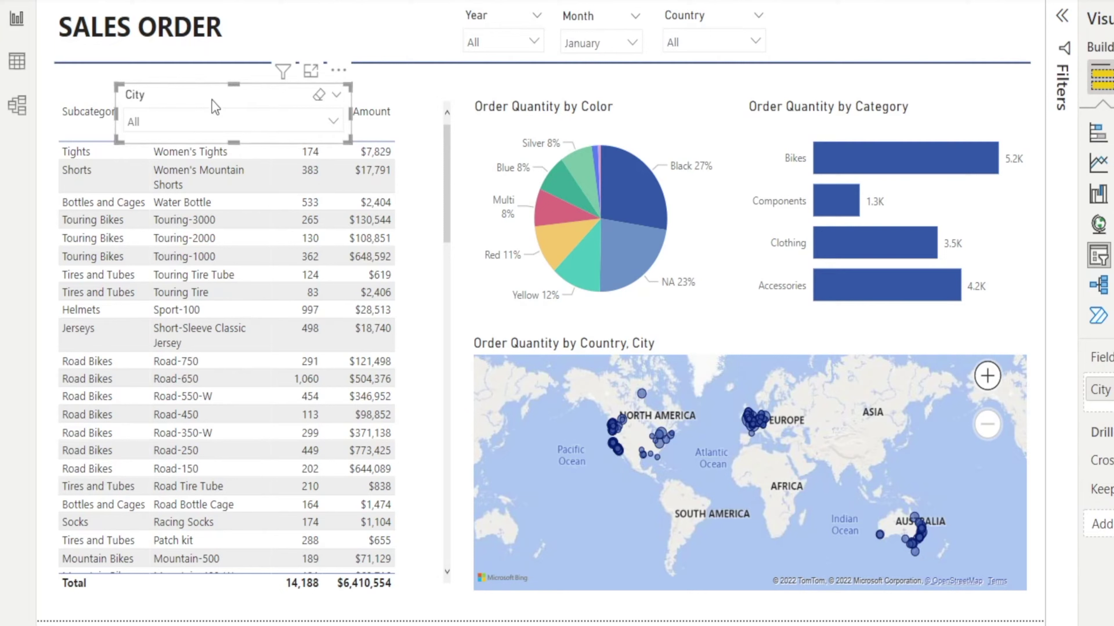
left_click_drag(211, 99, 875, 25)
left_click_drag(1010, 58, 1006, 55)
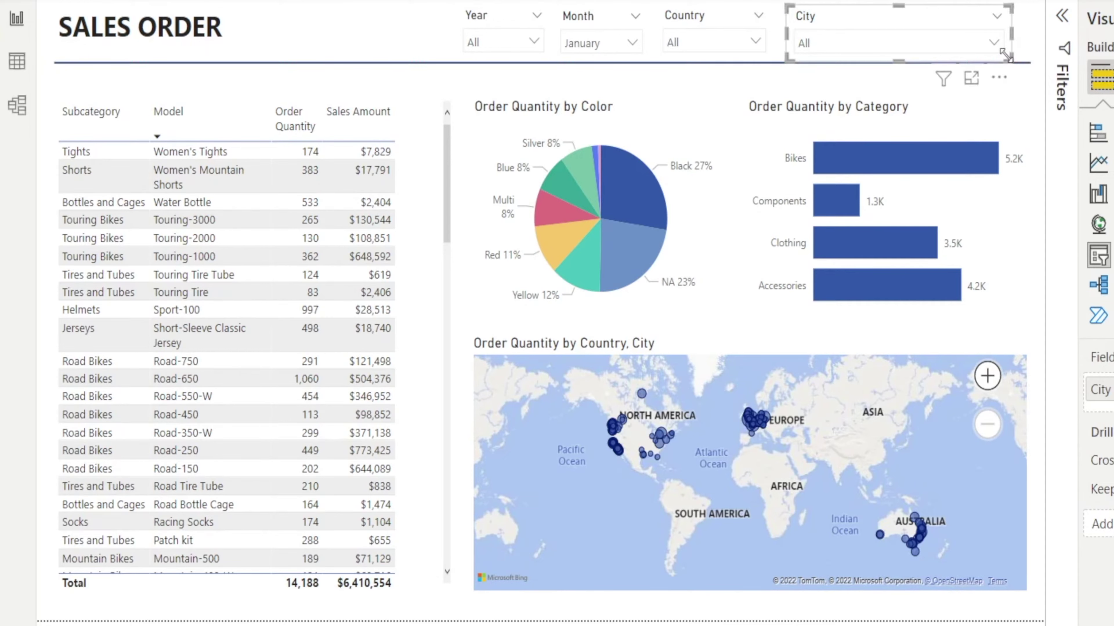
left_click(994, 43)
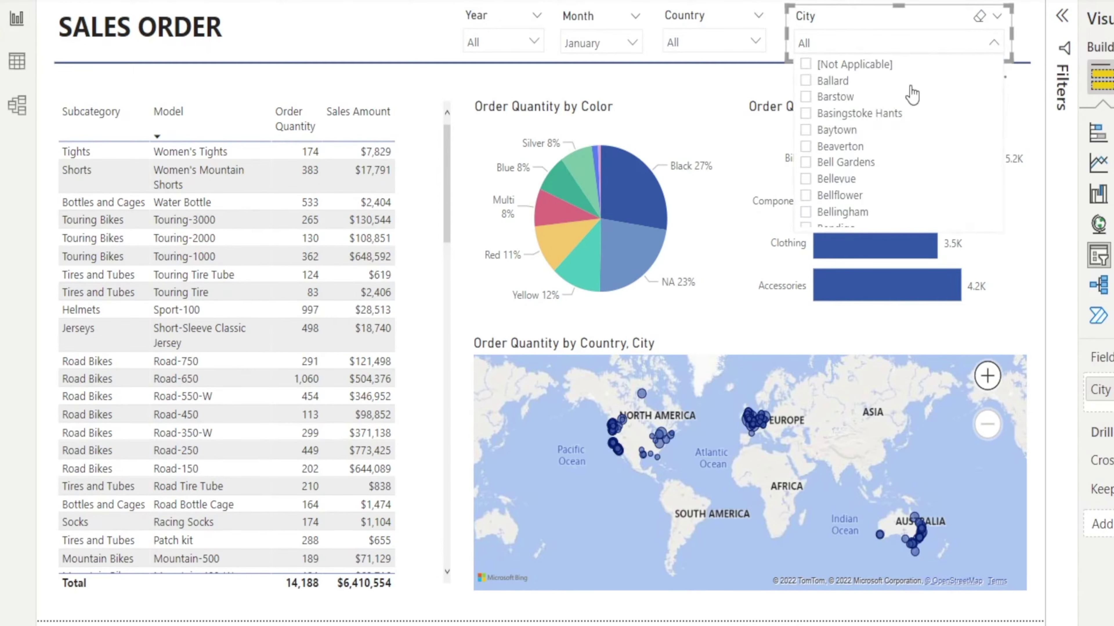
left_click(805, 81)
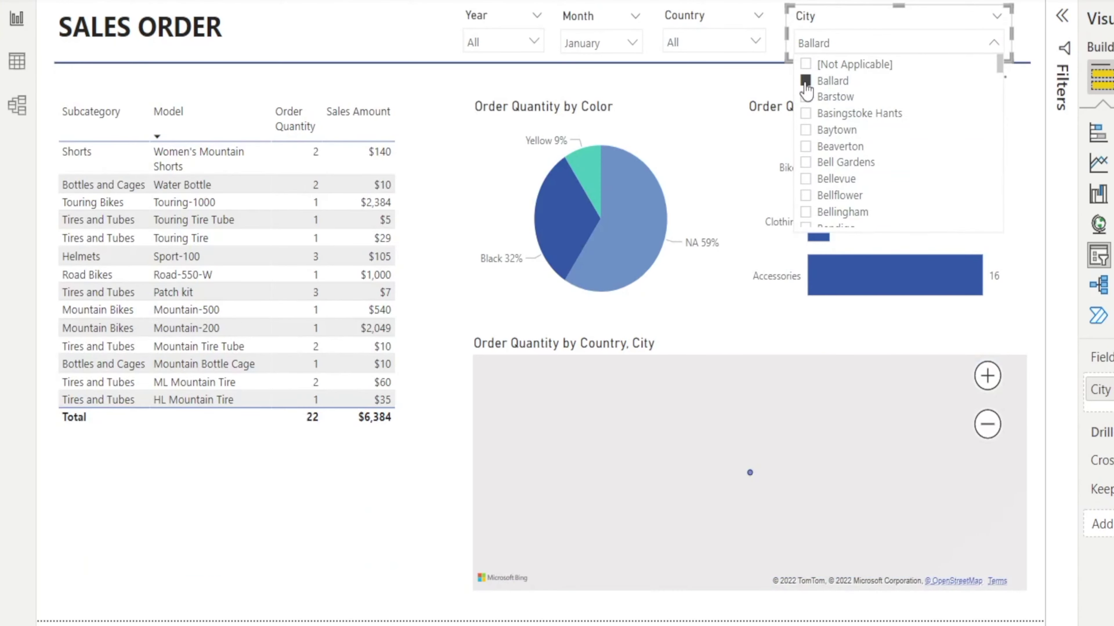
left_click(805, 97)
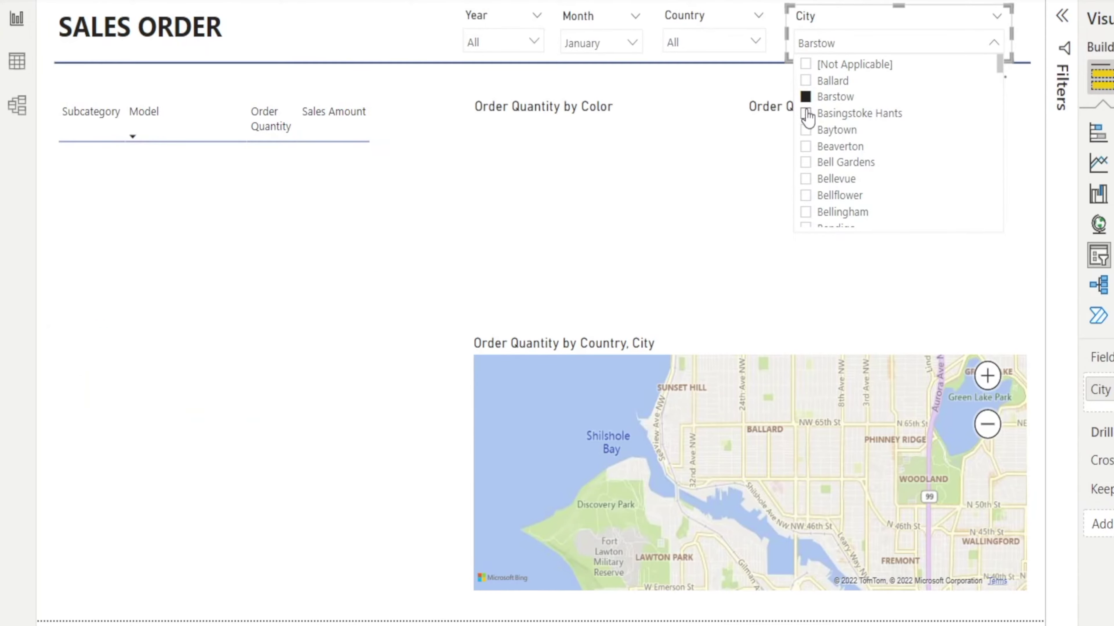
left_click(807, 115)
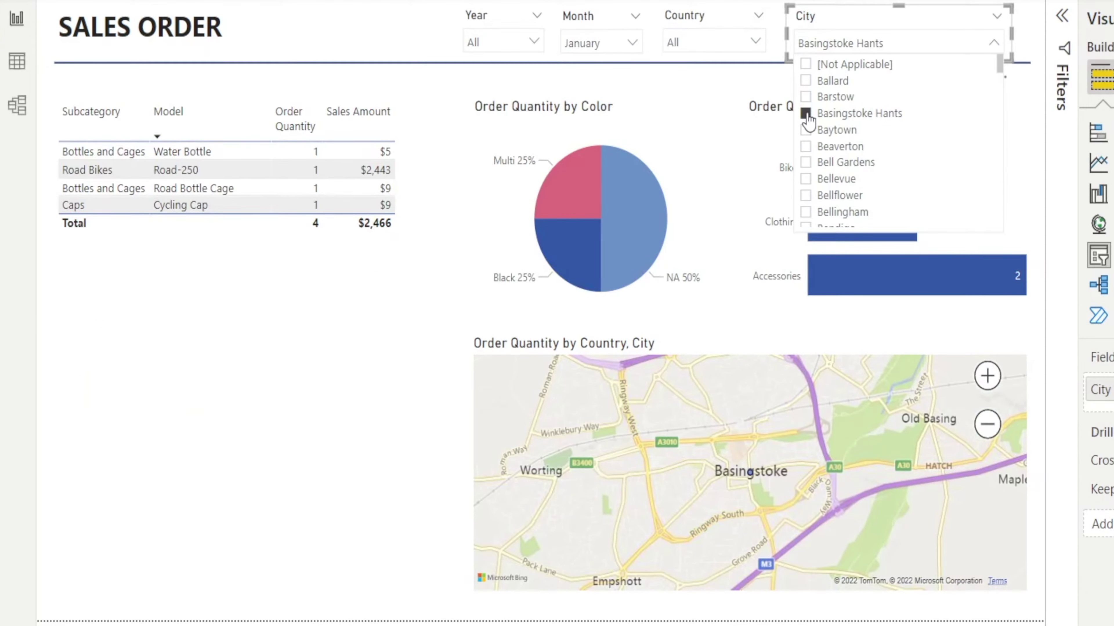
left_click(807, 115)
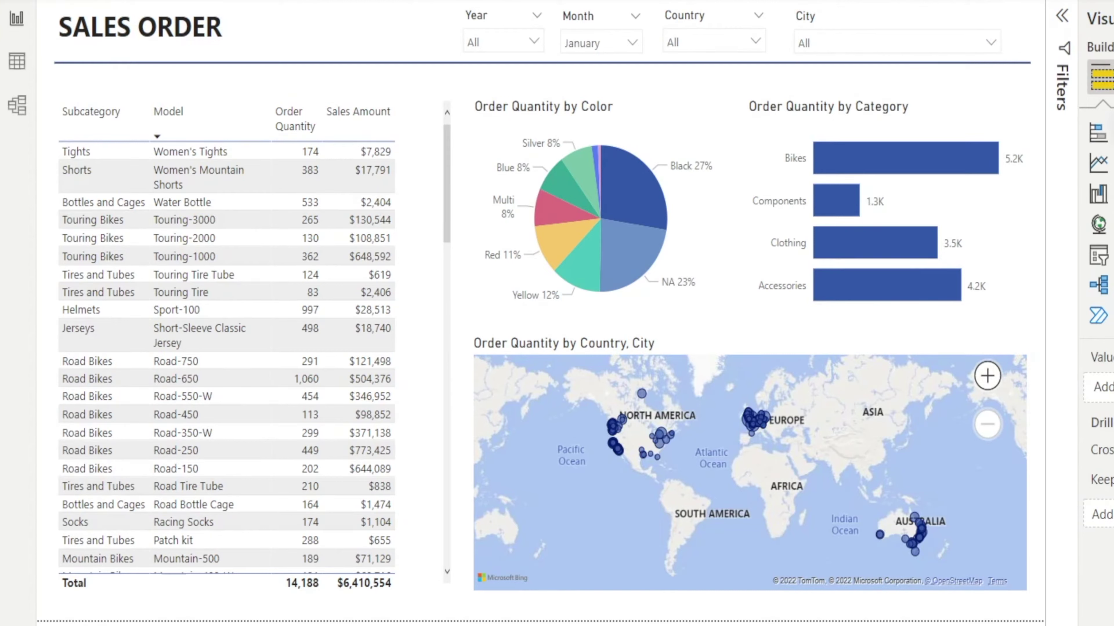
left_click(990, 44)
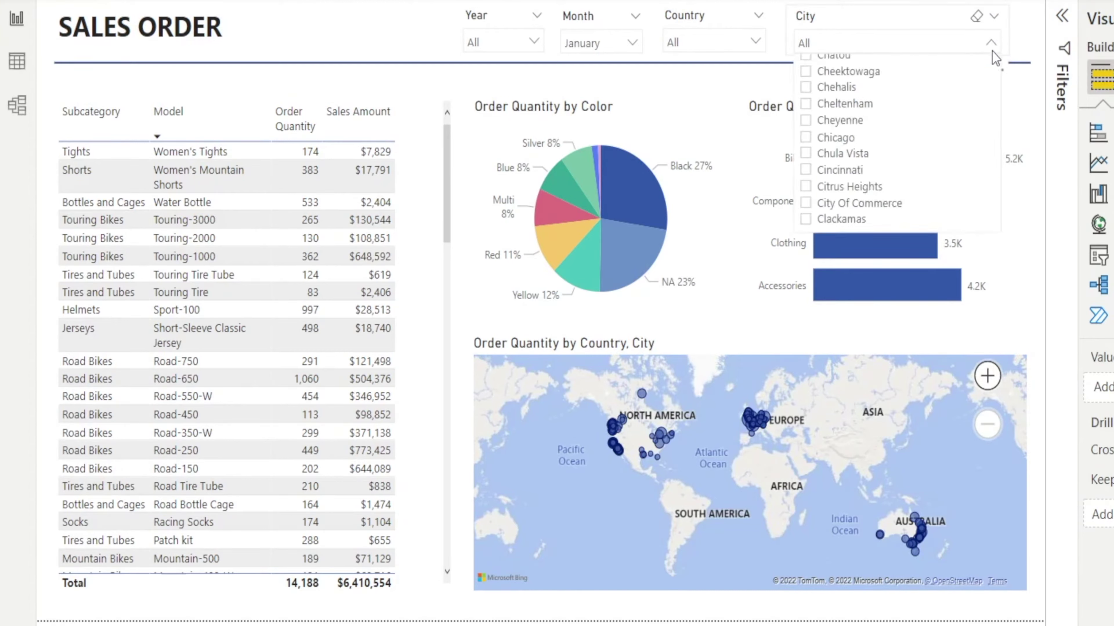
scroll(974, 146, "down", 10)
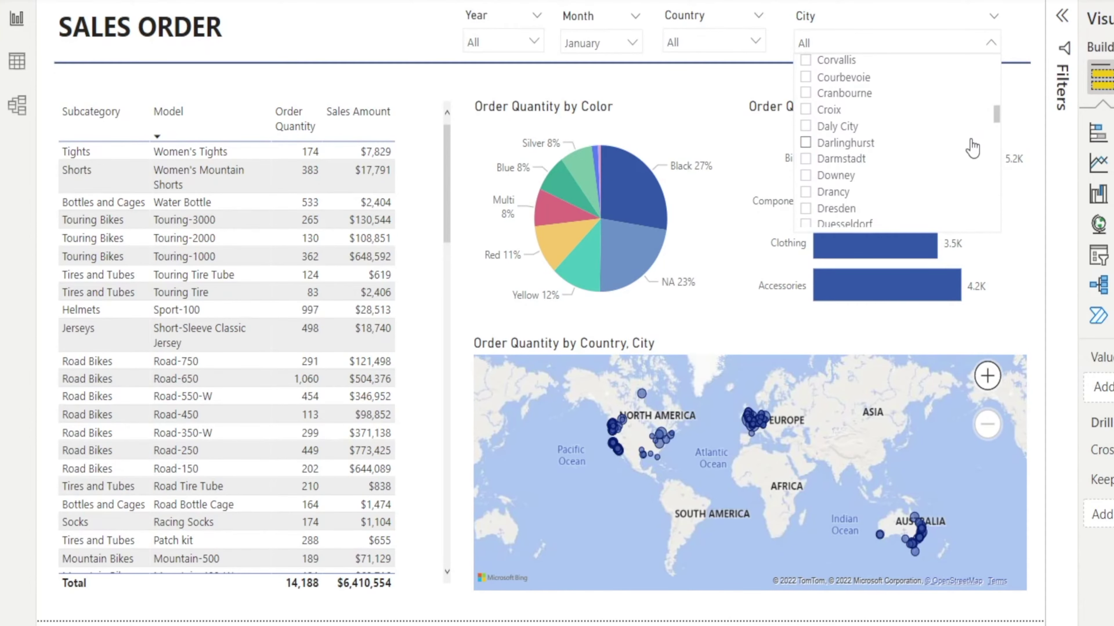
scroll(973, 149, "down", 10)
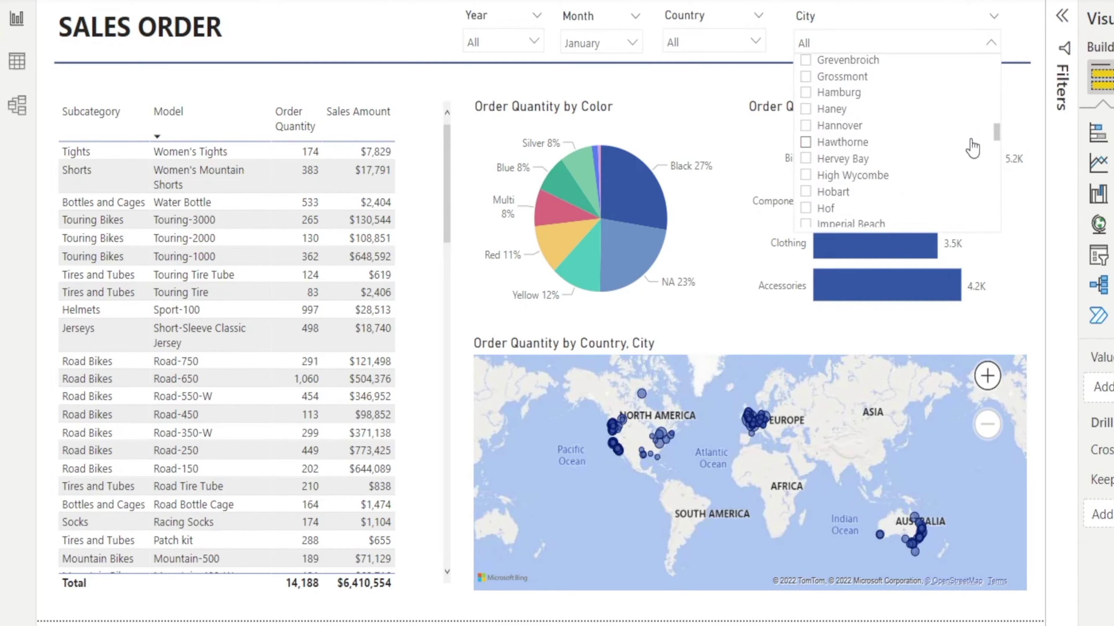
left_click(863, 28)
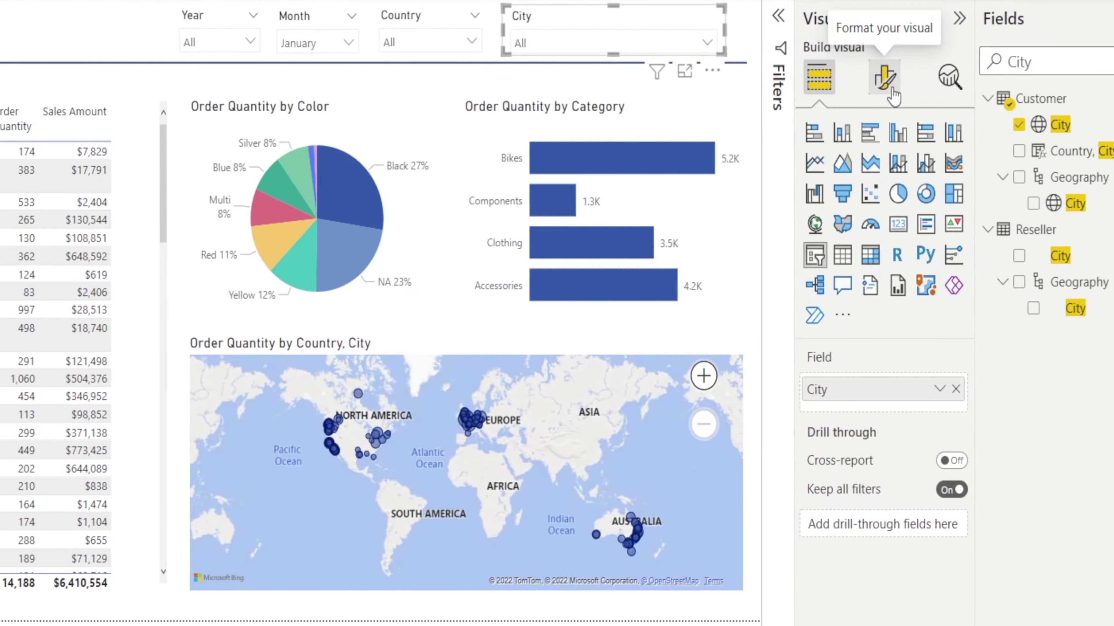
- Switch Search On under Format visual > Slicer settings for the City slicer
left_click(766, 85)
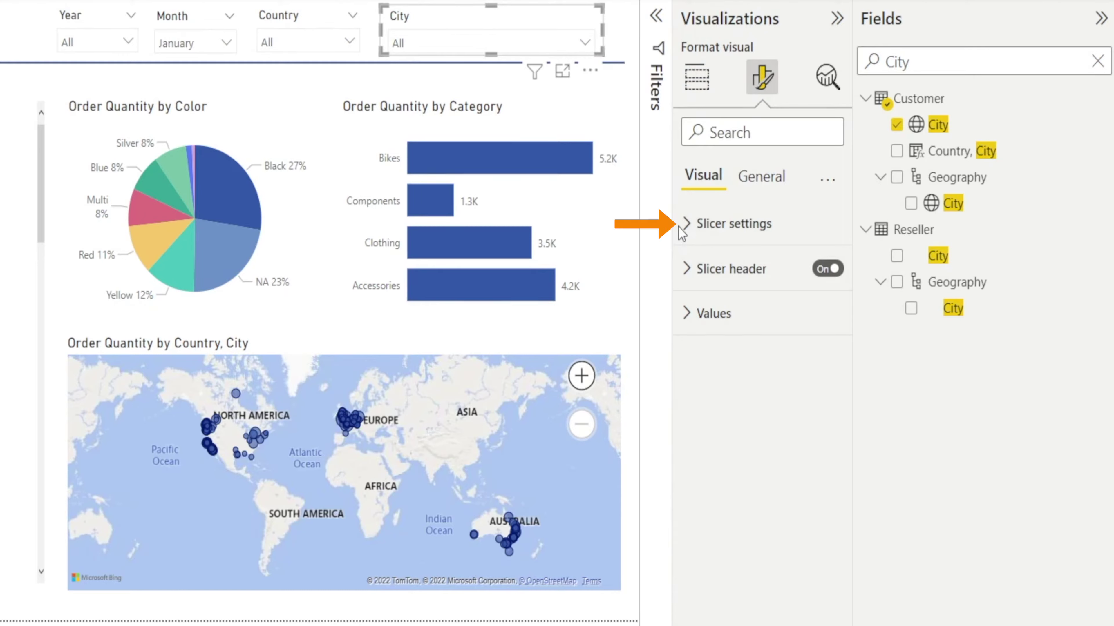
left_click(685, 233)
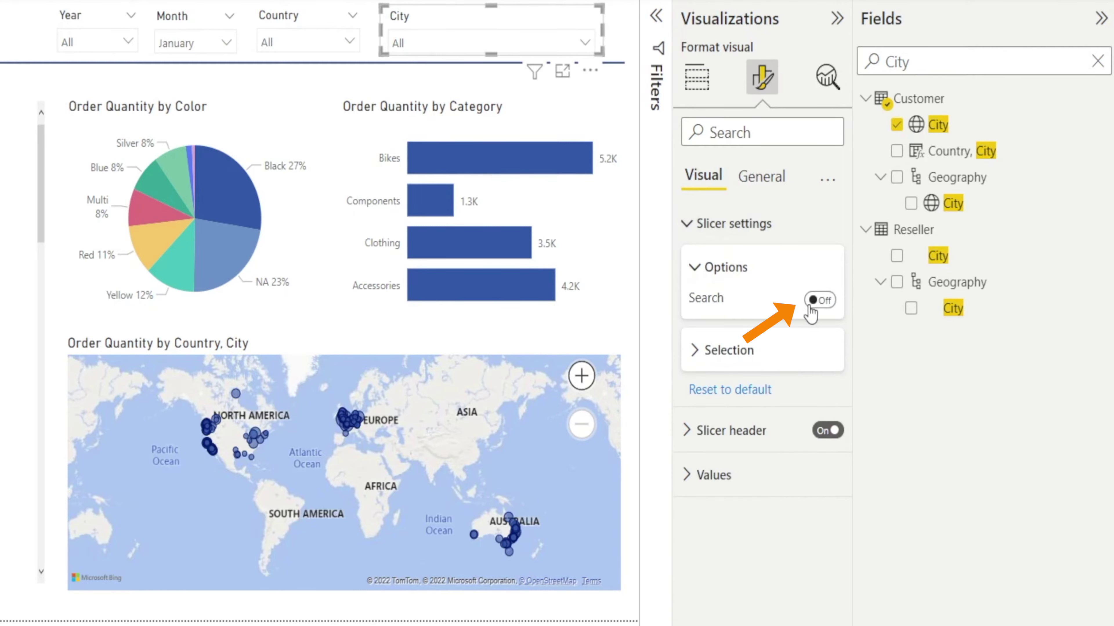
left_click(830, 307)
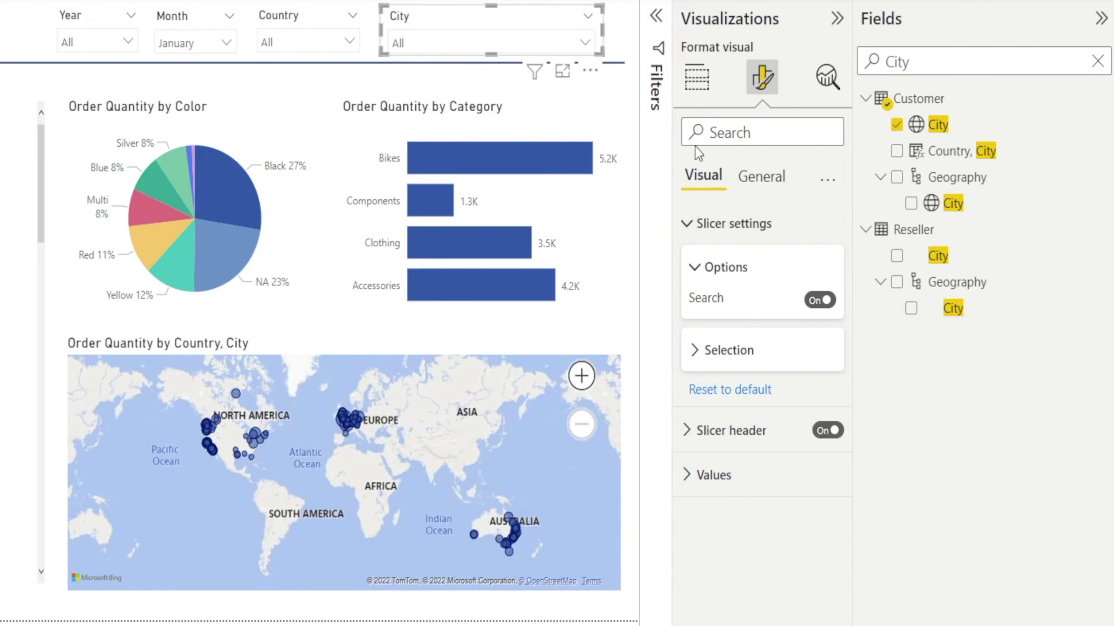
- Search the City slicer to filter to Sydney, then switch the filter to Melbourne
left_click(588, 44)
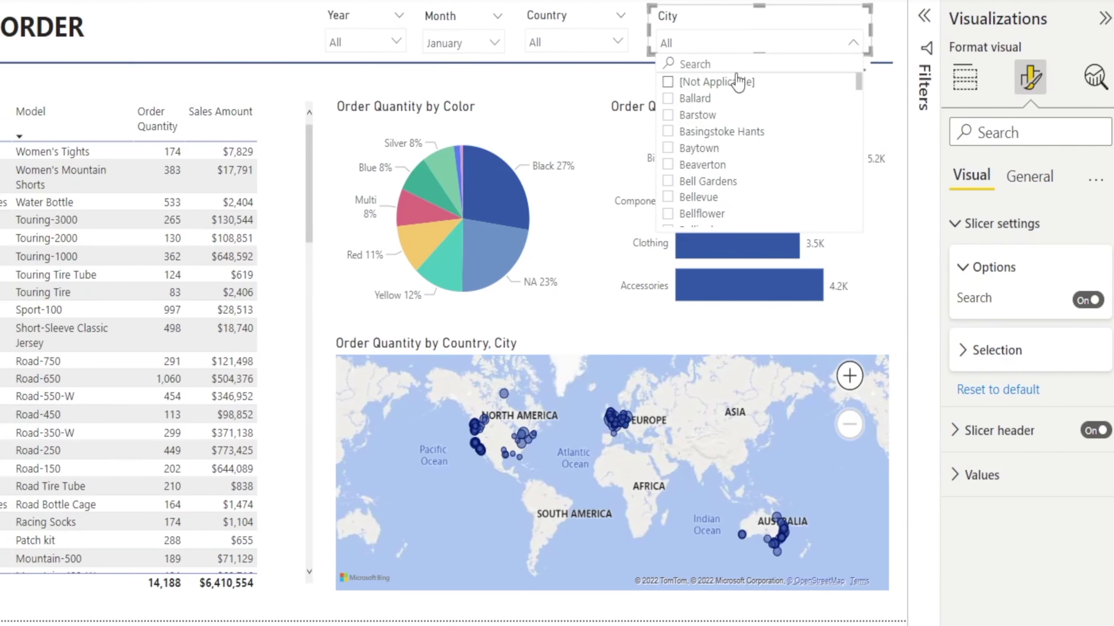
type("Sydney")
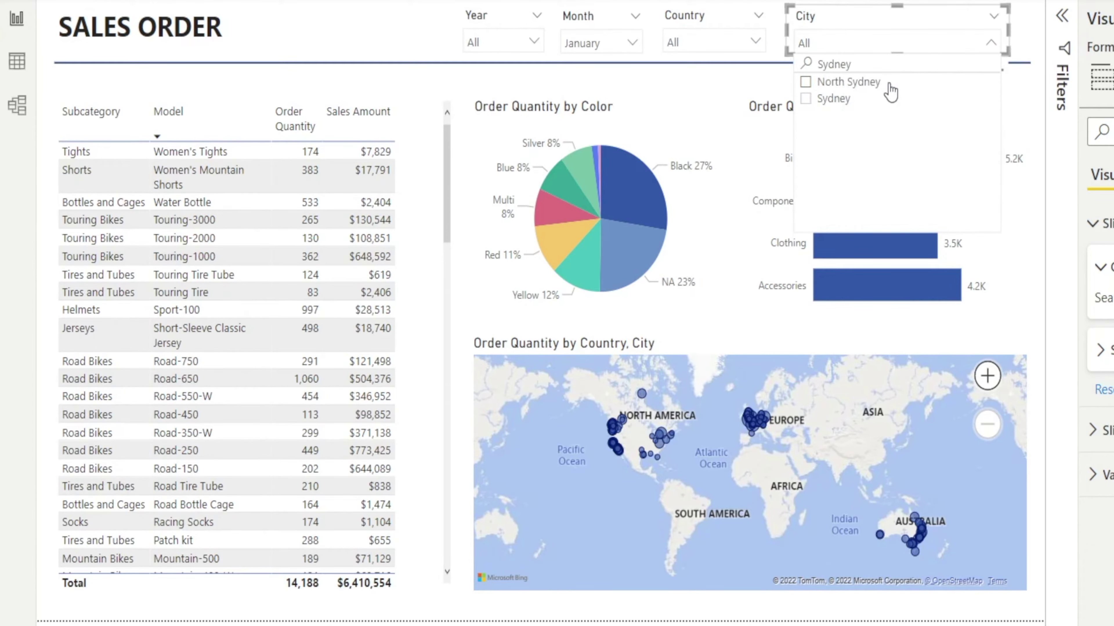
left_click(806, 99)
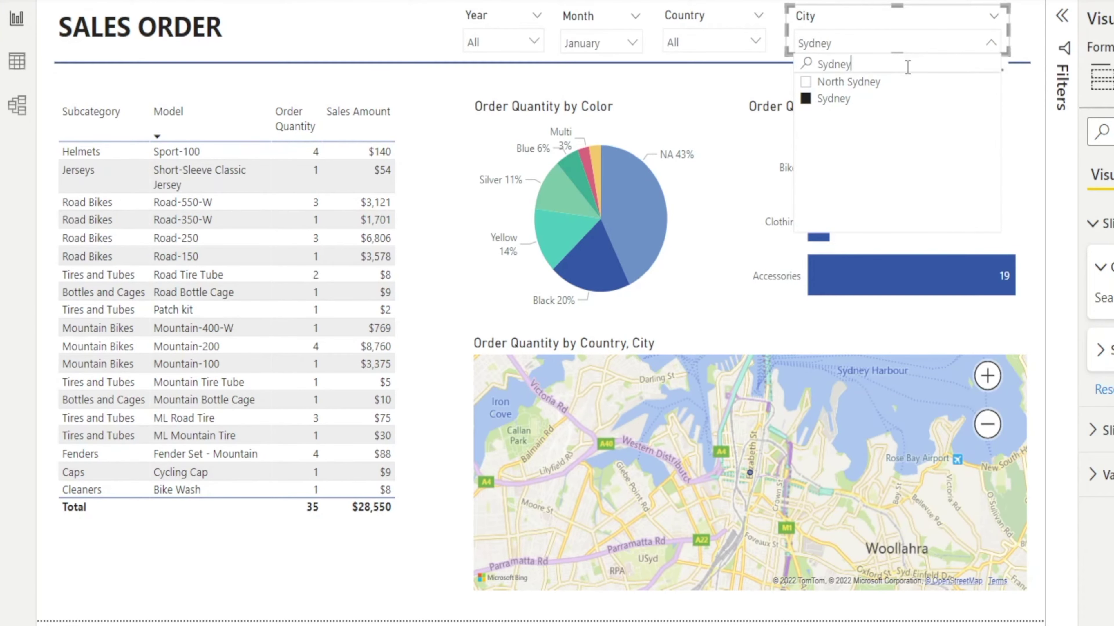
left_click_drag(907, 67, 806, 78)
type("Melbourne")
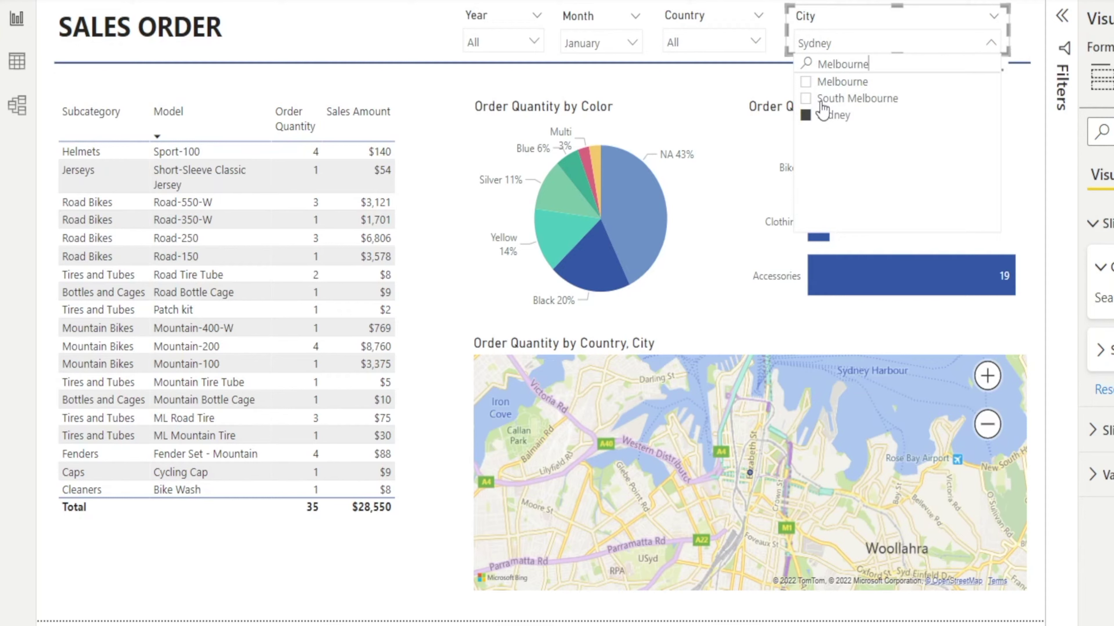
left_click(806, 82)
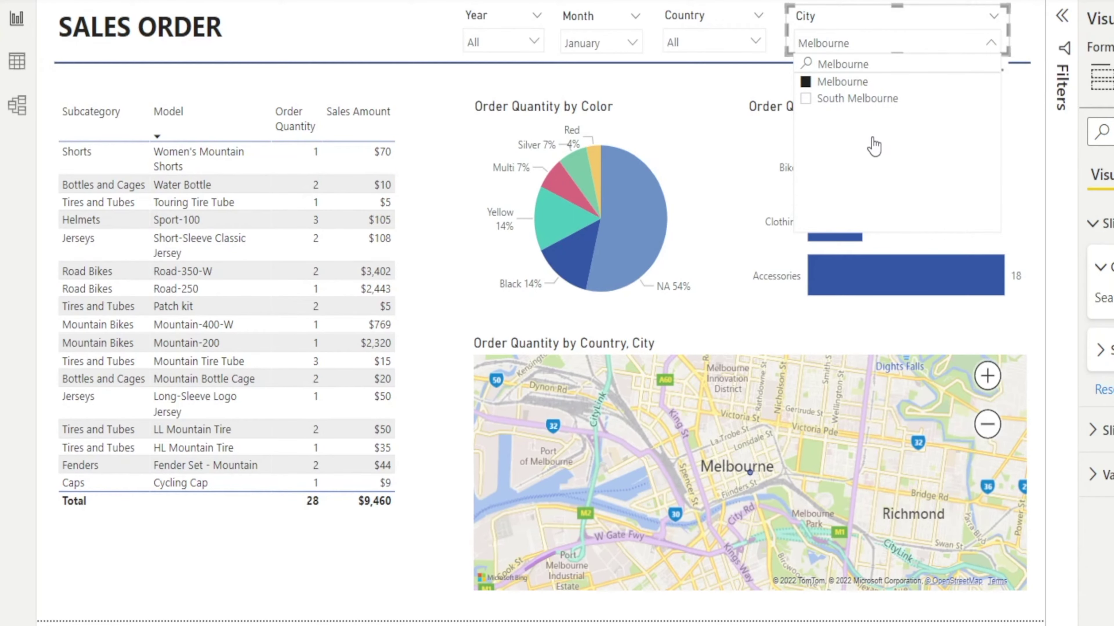
- Ctrl-add Sydney alongside Melbourne, giving 63 orders totalling $38,010
left_click_drag(870, 64, 776, 72)
type("S")
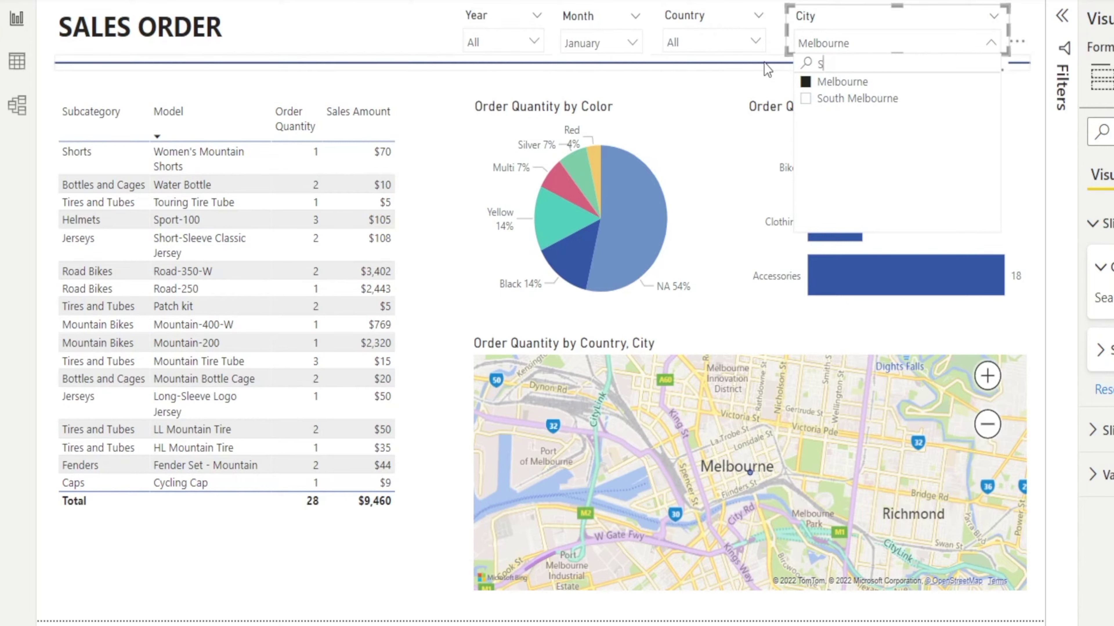
type("ydney")
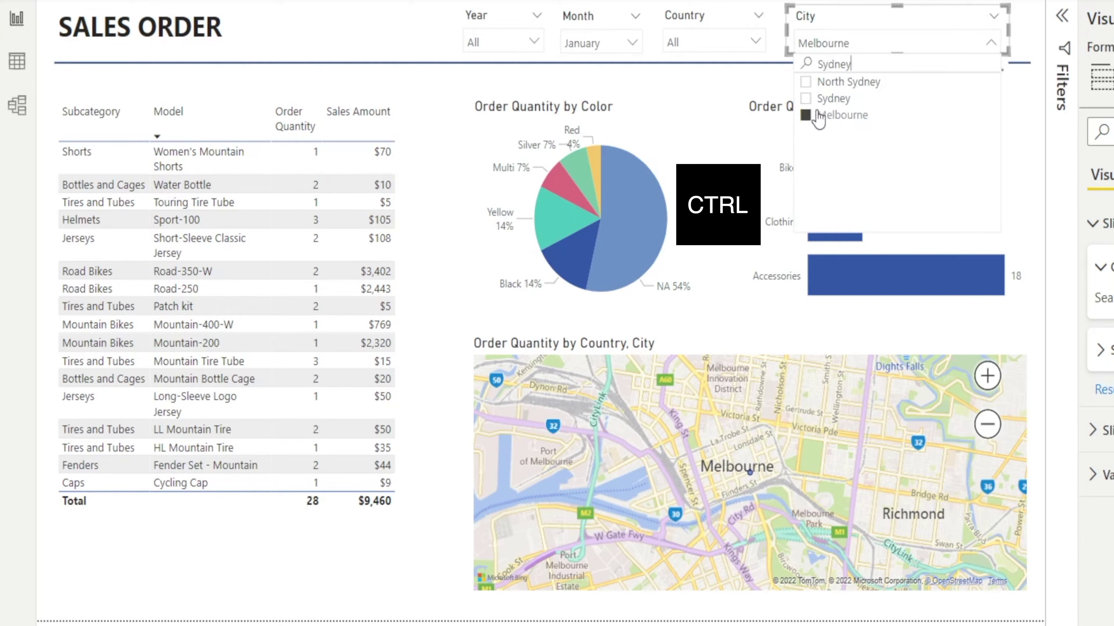
left_click(806, 99, "ctrl")
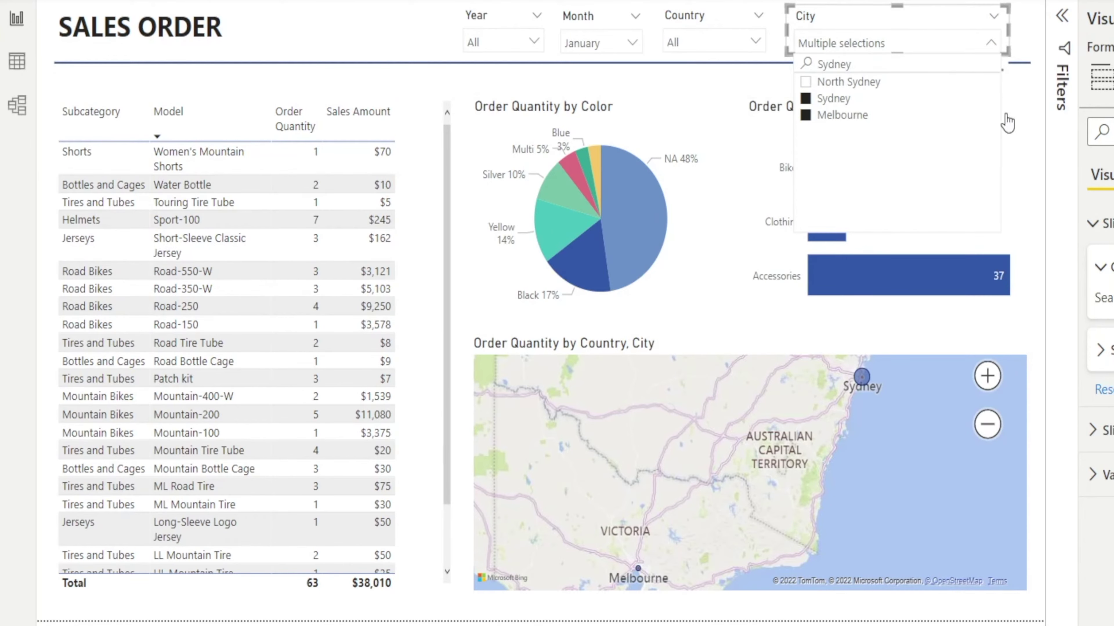
left_click(1036, 57)
- Clear the City slicer's selection and reopen its city list
left_click(976, 18)
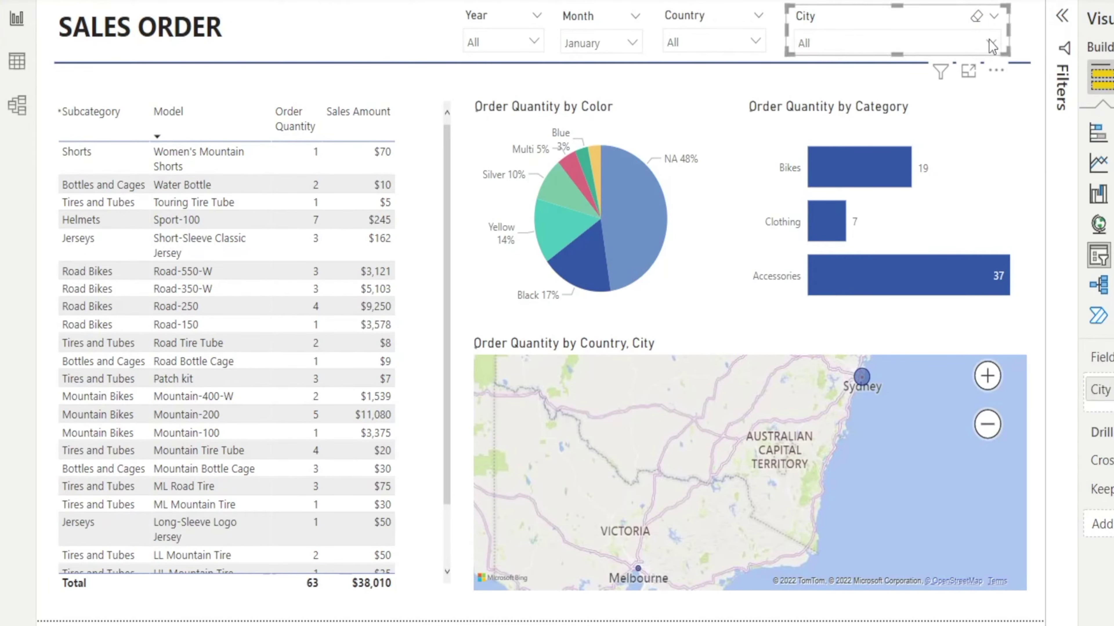
left_click(992, 42)
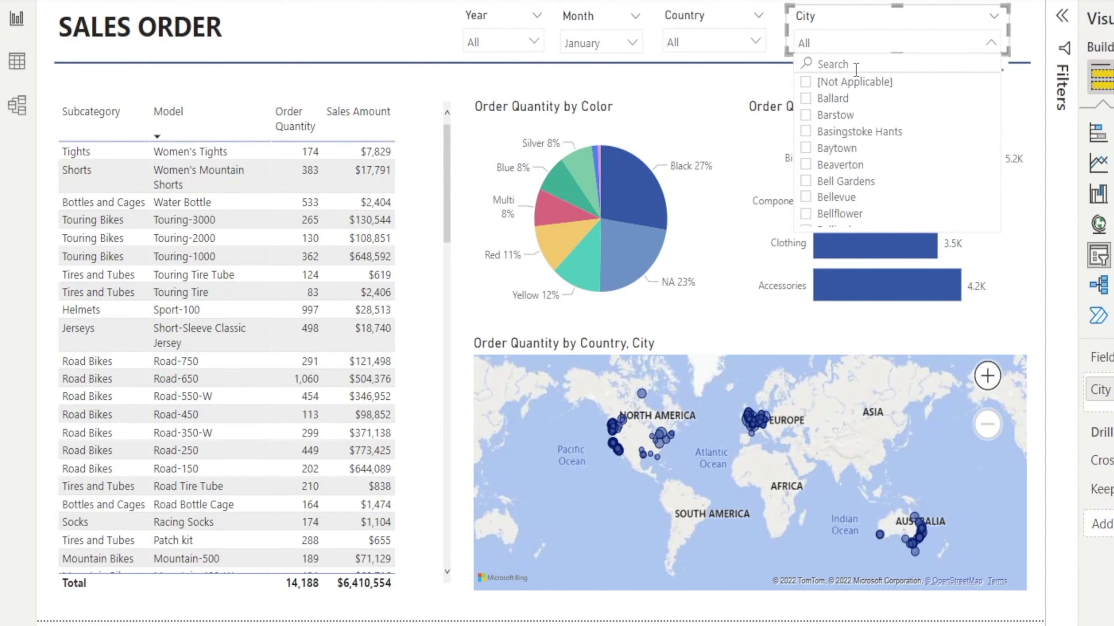
scroll(859, 152, "down", 2)
scroll(859, 152, "up", 2)
- Tick Barstow, Basingstoke Hants, Baytown, Beaverton and Bell Gardens in the City list
left_click(807, 116)
left_click(807, 132)
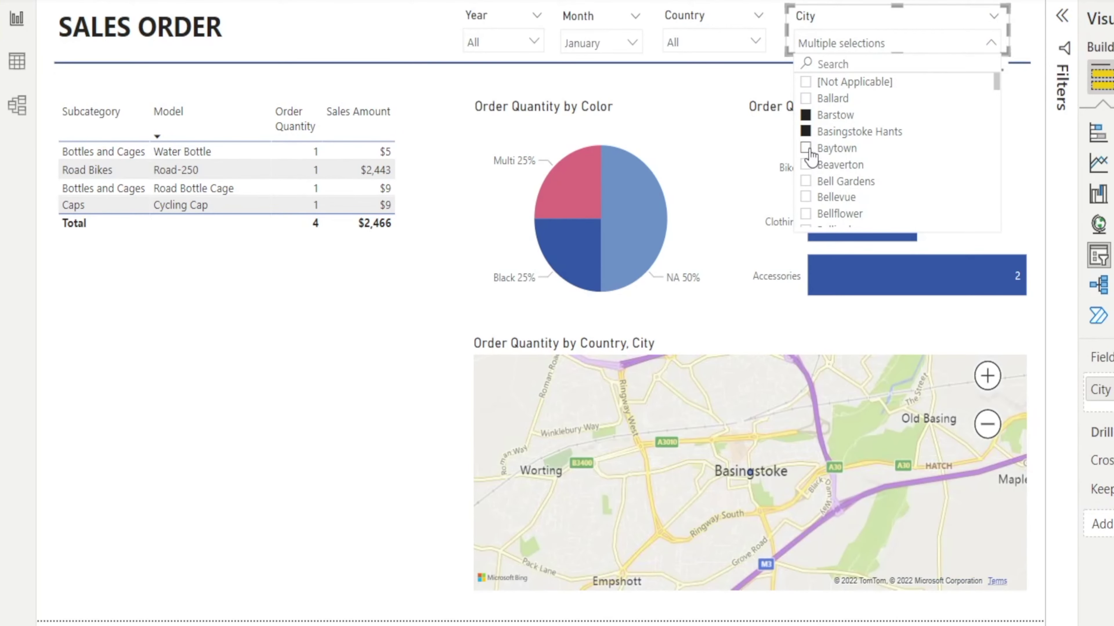
left_click(807, 148)
left_click(807, 165)
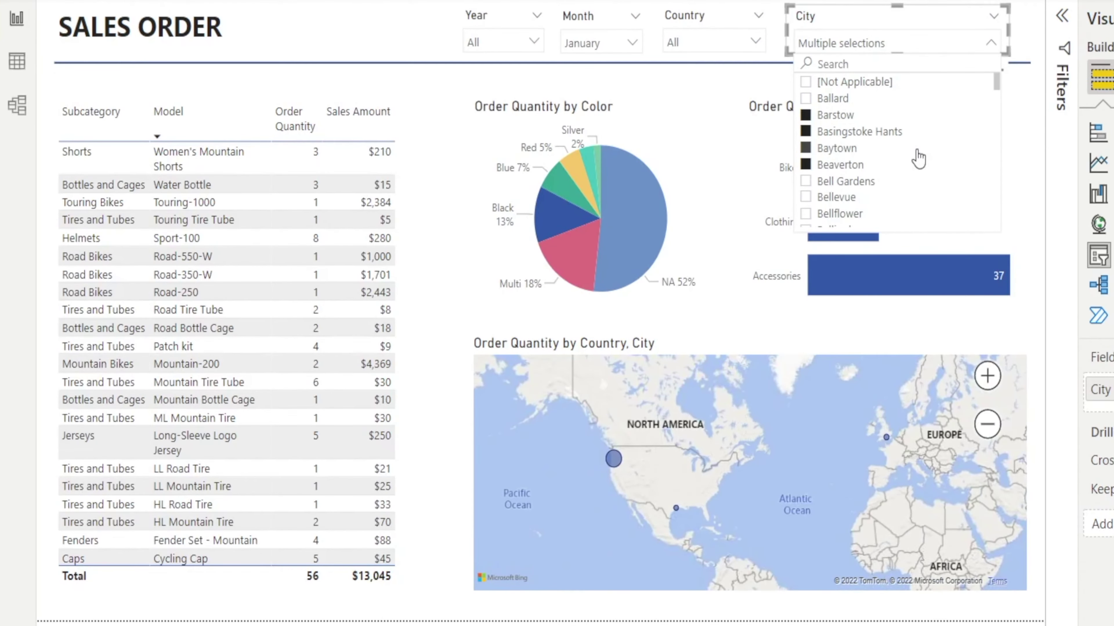
left_click(806, 182)
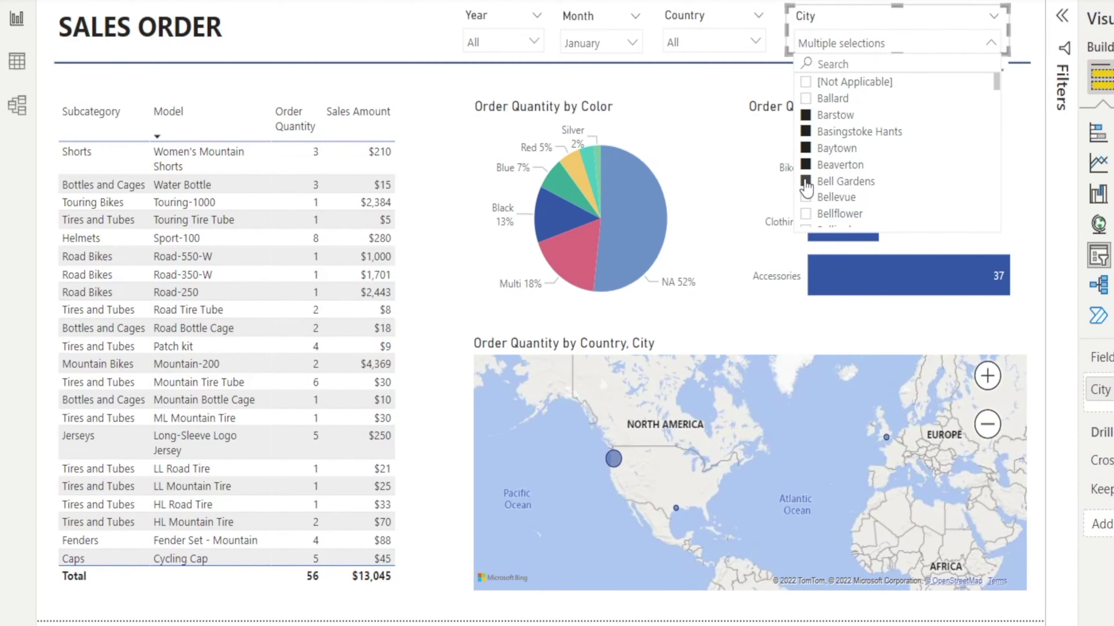
- Turn on Show "Select all" option under the City slicer's Slicer settings > Selection
left_click(1024, 126)
left_click(880, 21)
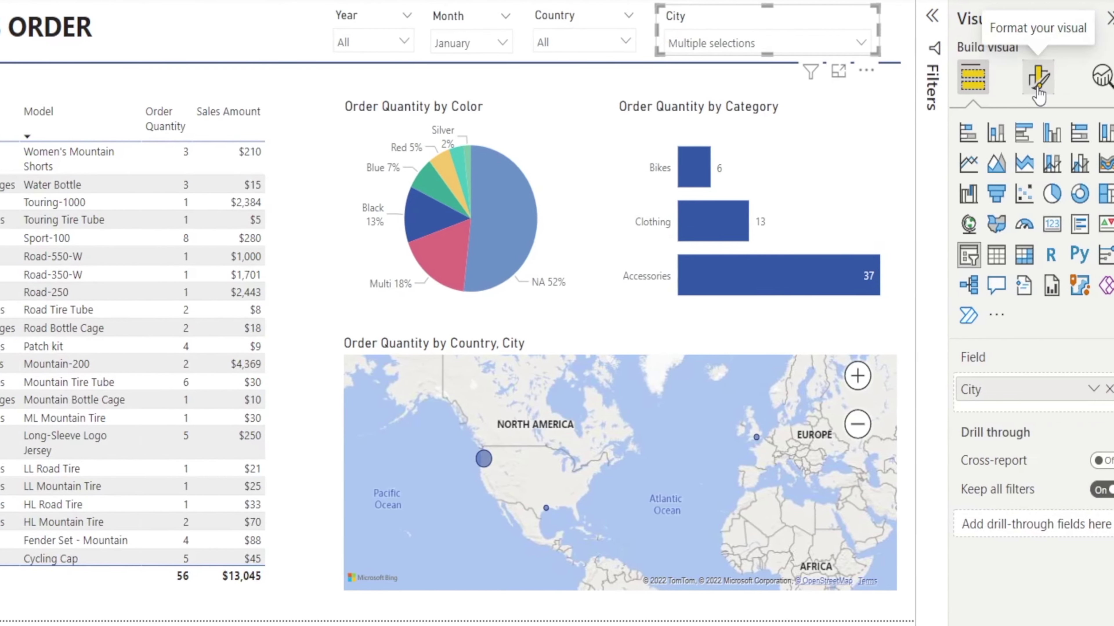
left_click(1039, 76)
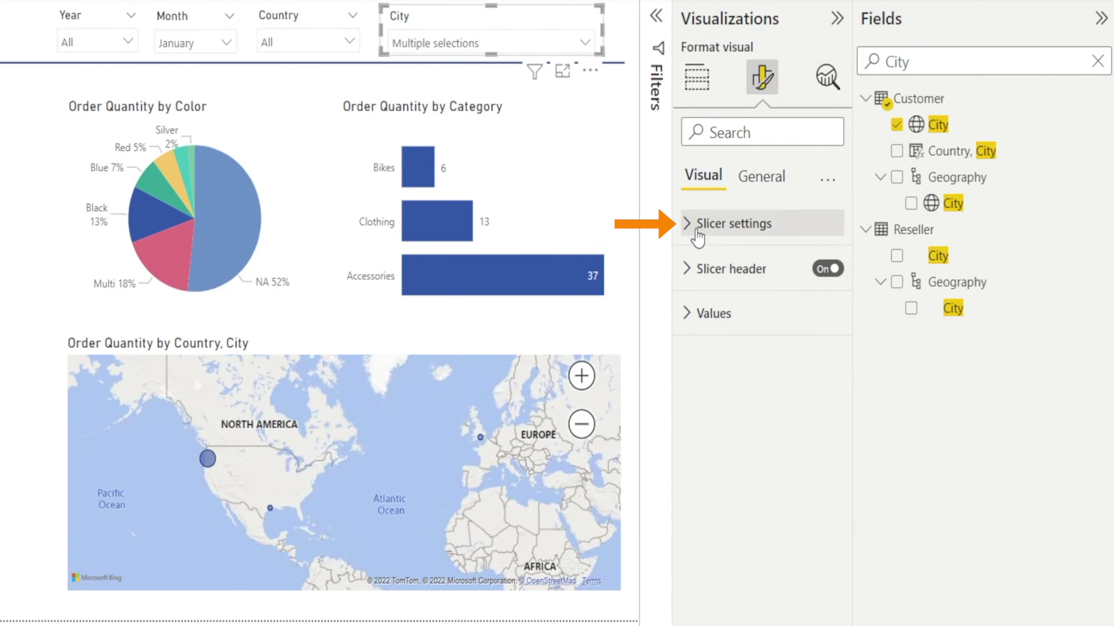
left_click(698, 237)
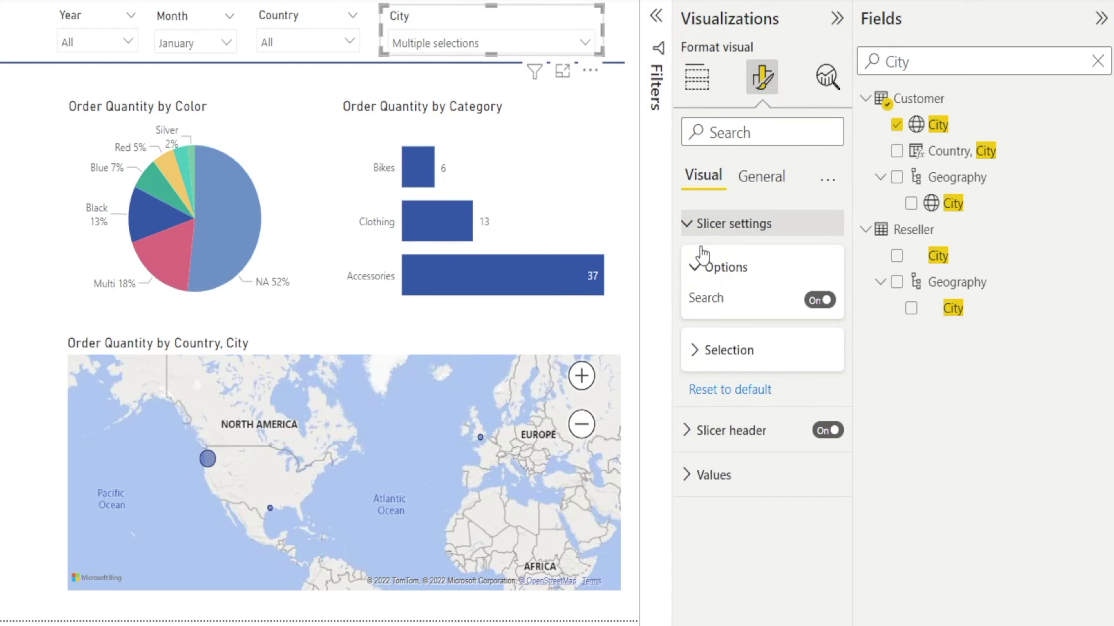
left_click(698, 362)
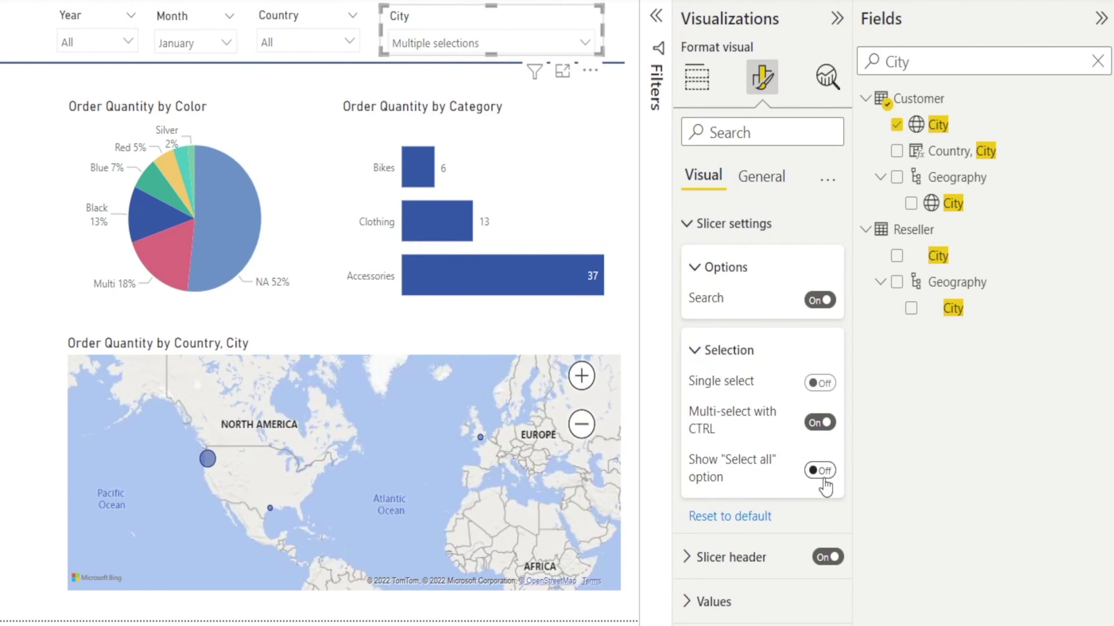
left_click(821, 471)
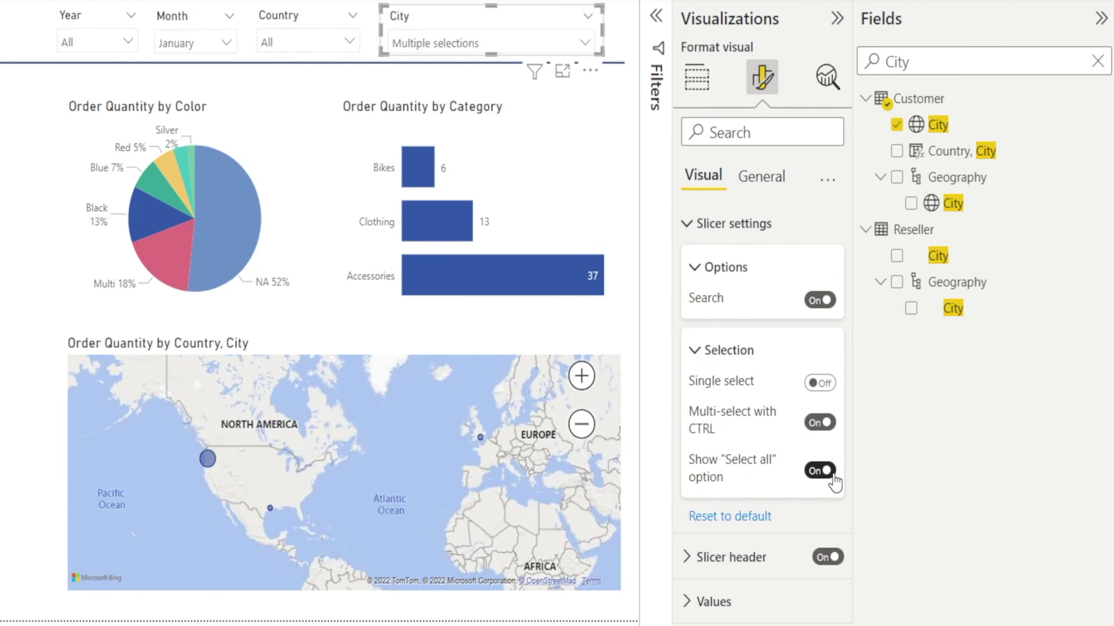
left_click(626, 53)
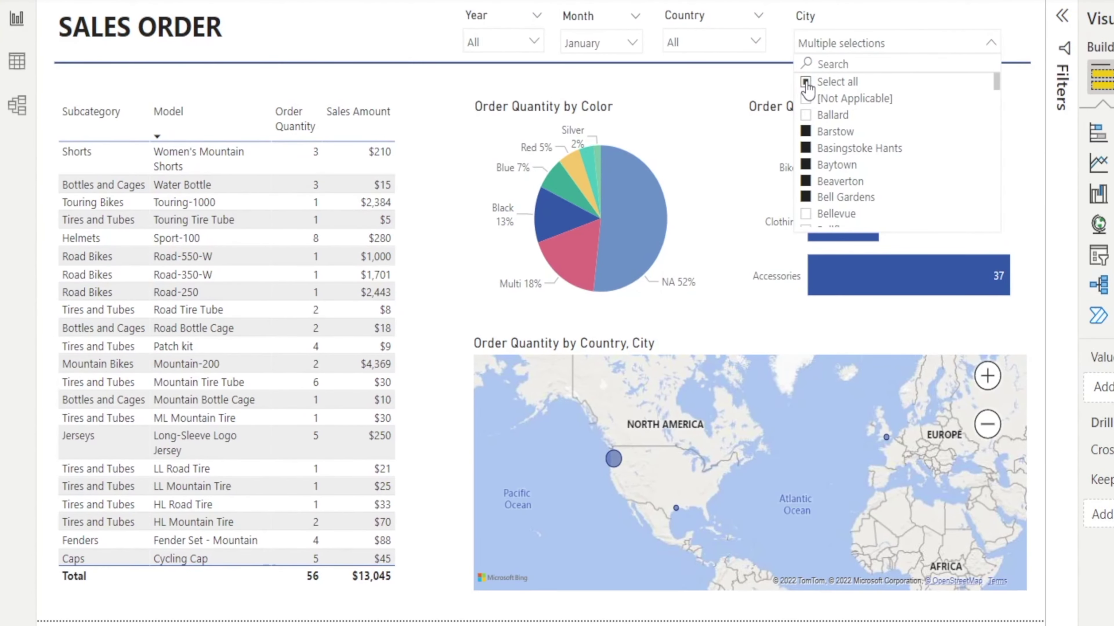
- Tick Select all in the City dropdown, filtering to 14,166 orders totalling $6,404,169
left_click(806, 82)
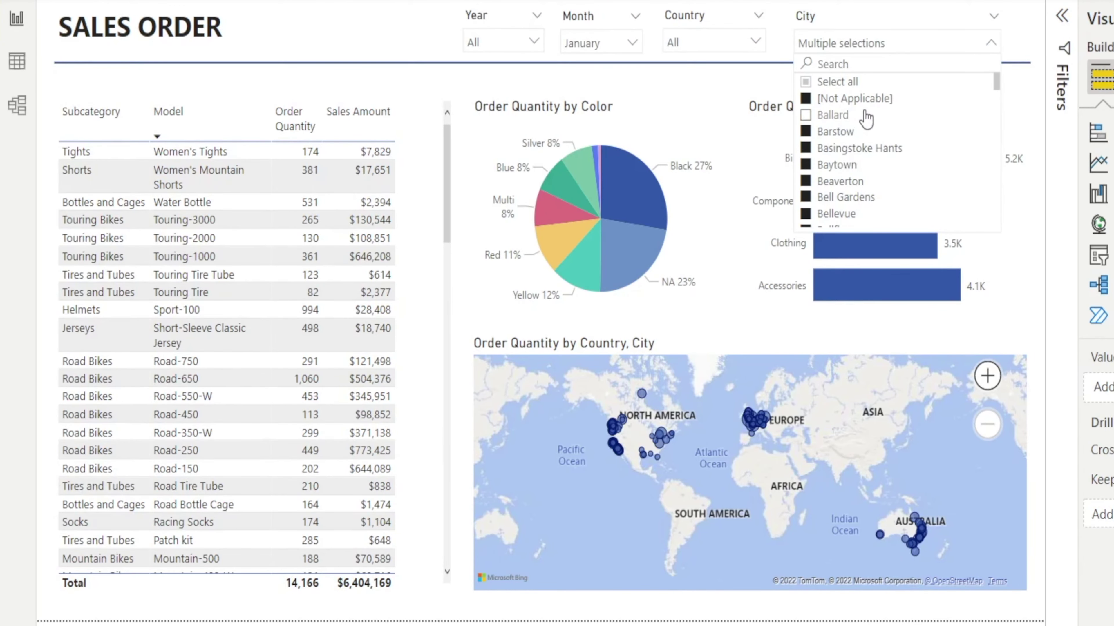
scroll(890, 140, "down", 5)
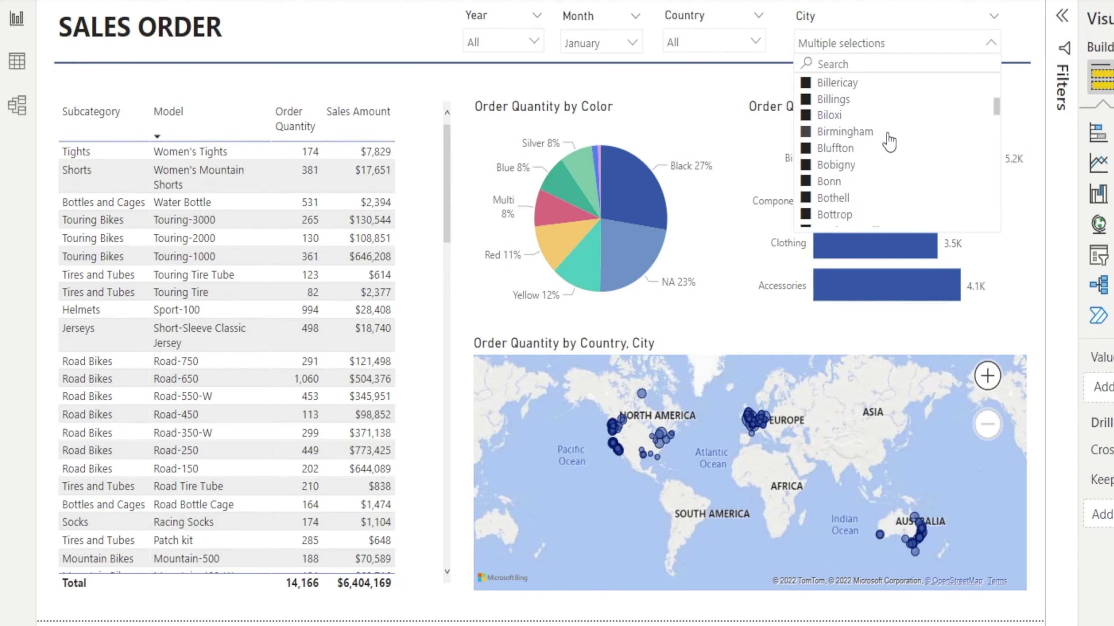
scroll(833, 138, "up", 5)
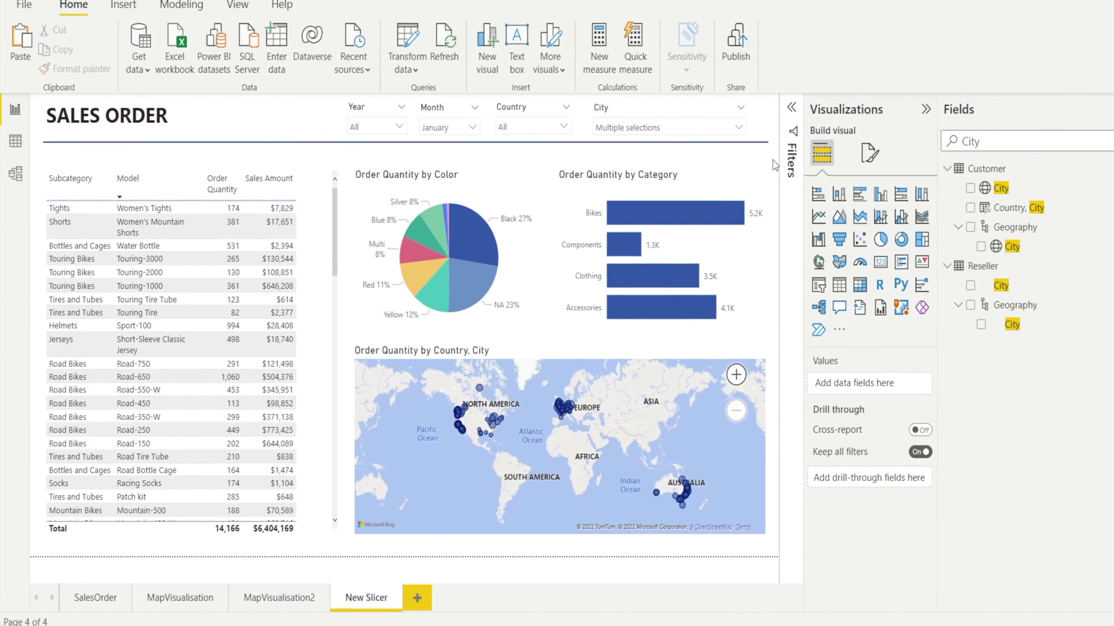